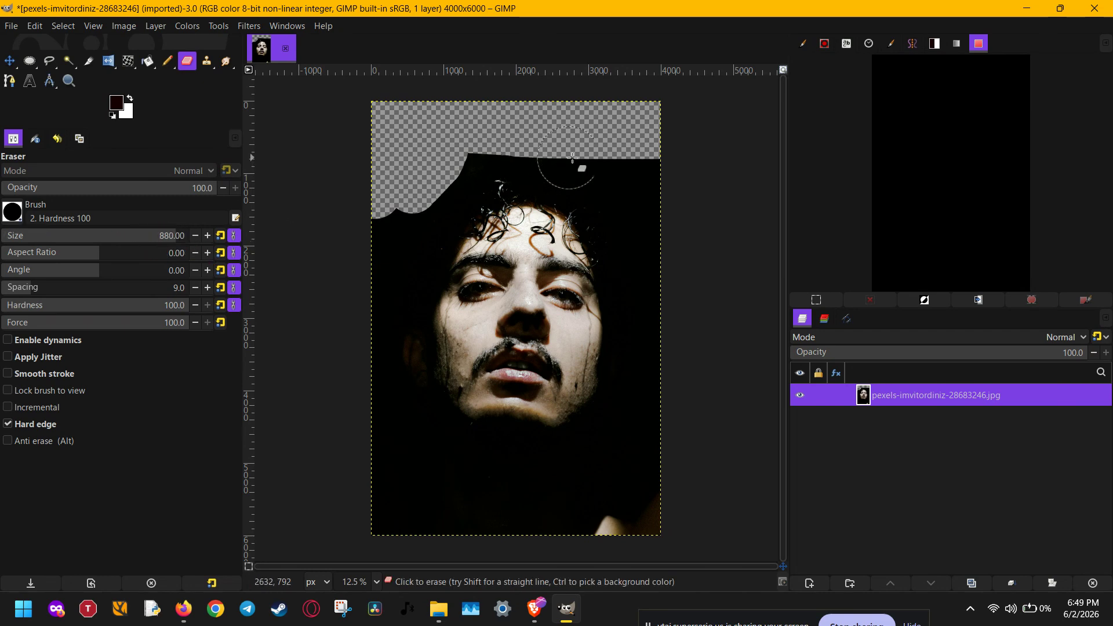
Step: Erase the remaining dark background around the man's face with the Eraser at size 1556
left_click_drag(132, 234, 195, 237)
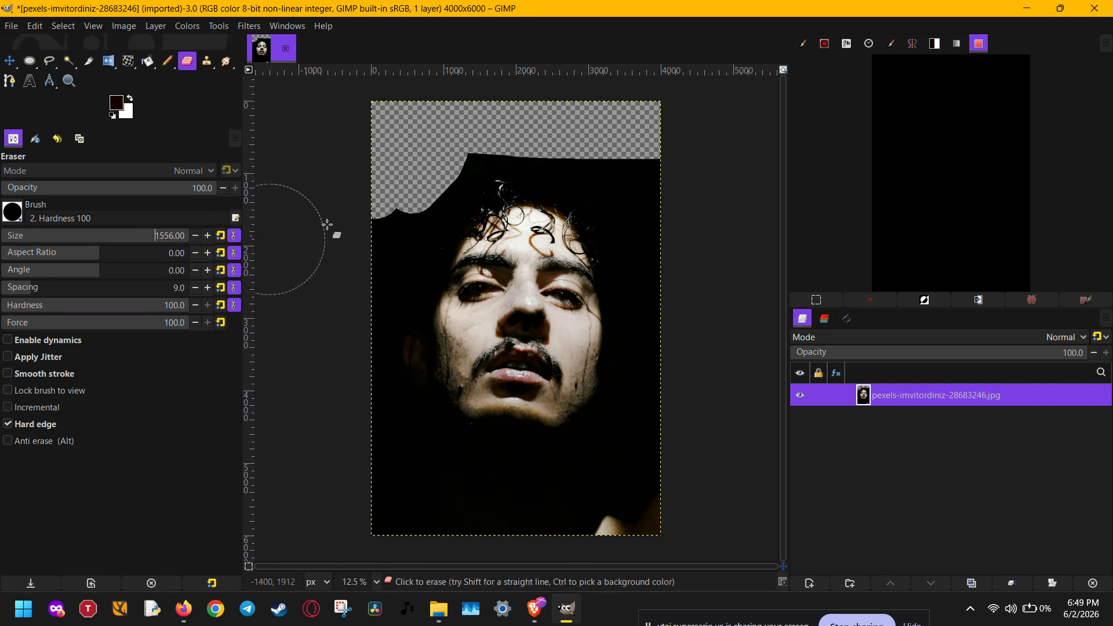
mouse_move(606, 151)
left_mouse_down()
mouse_move(658, 191)
mouse_move(668, 253)
mouse_move(664, 361)
mouse_move(644, 438)
mouse_move(591, 484)
mouse_move(414, 483)
mouse_move(373, 366)
mouse_move(370, 319)
mouse_move(434, 143)
mouse_move(473, 148)
mouse_move(511, 123)
mouse_move(553, 128)
left_mouse_up()
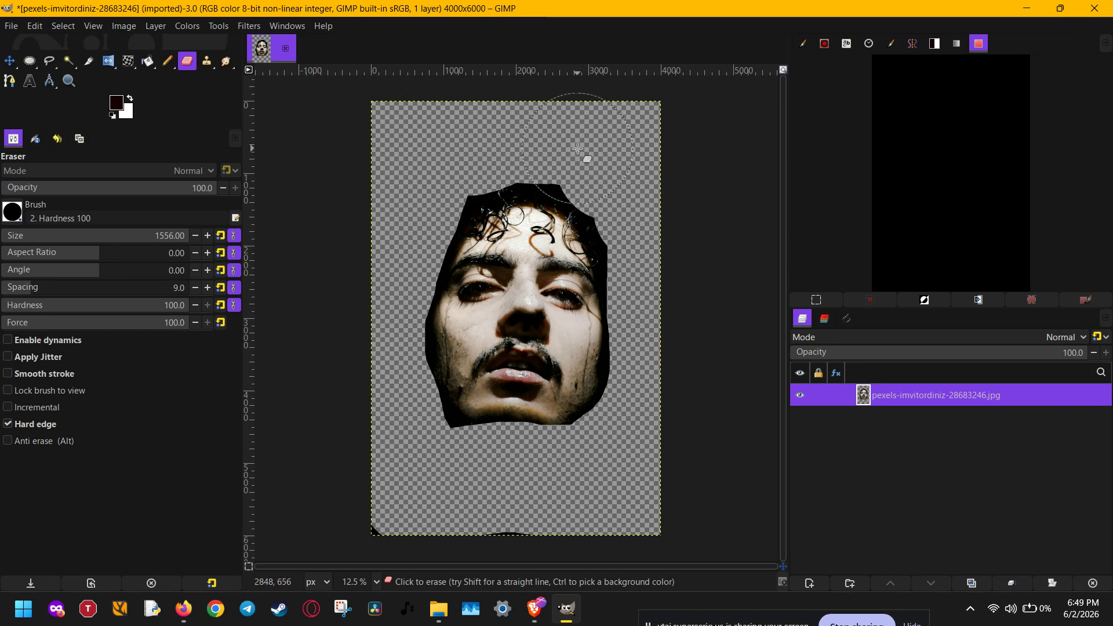
left_click(441, 158)
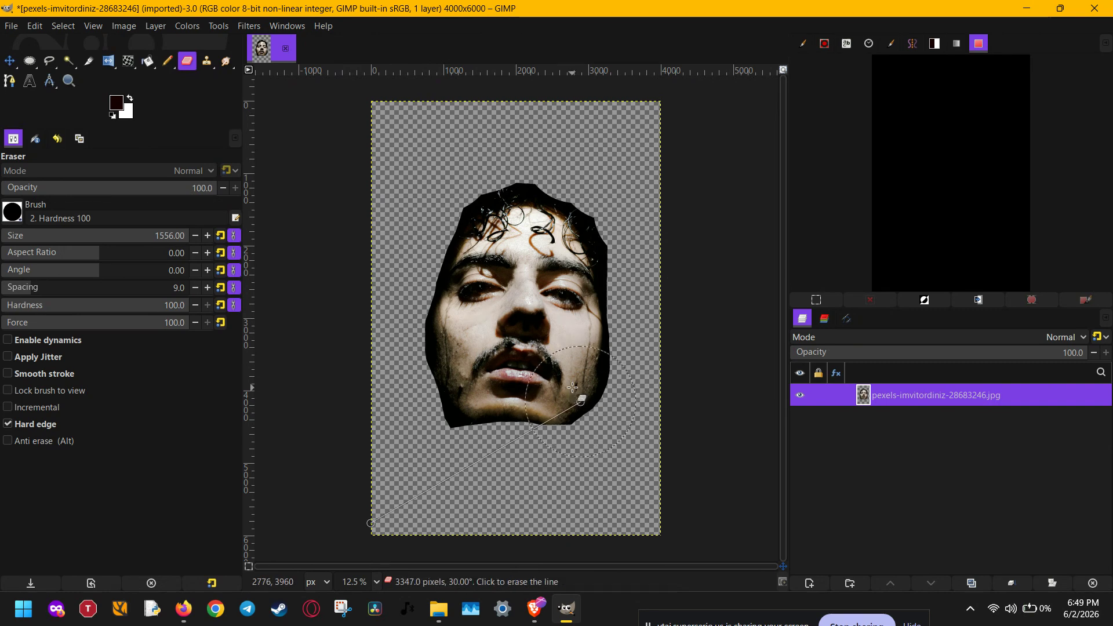
Step: Desaturate the portrait layer using the Luminance mode
key("u")
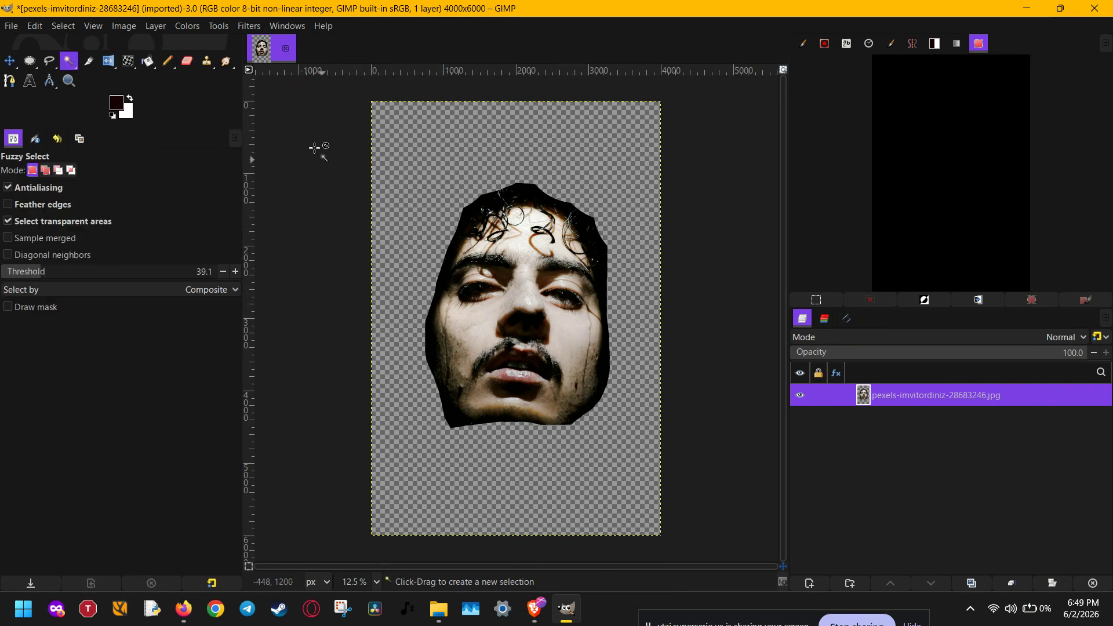
left_click(188, 26)
mouse_move(252, 296)
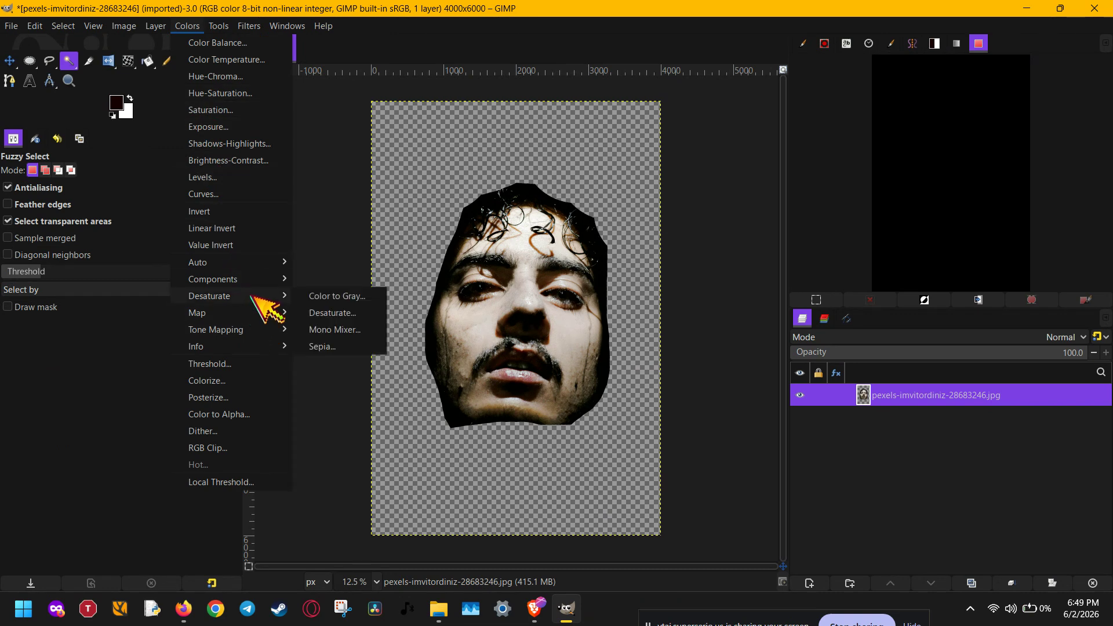
left_click(334, 313)
left_click(919, 217)
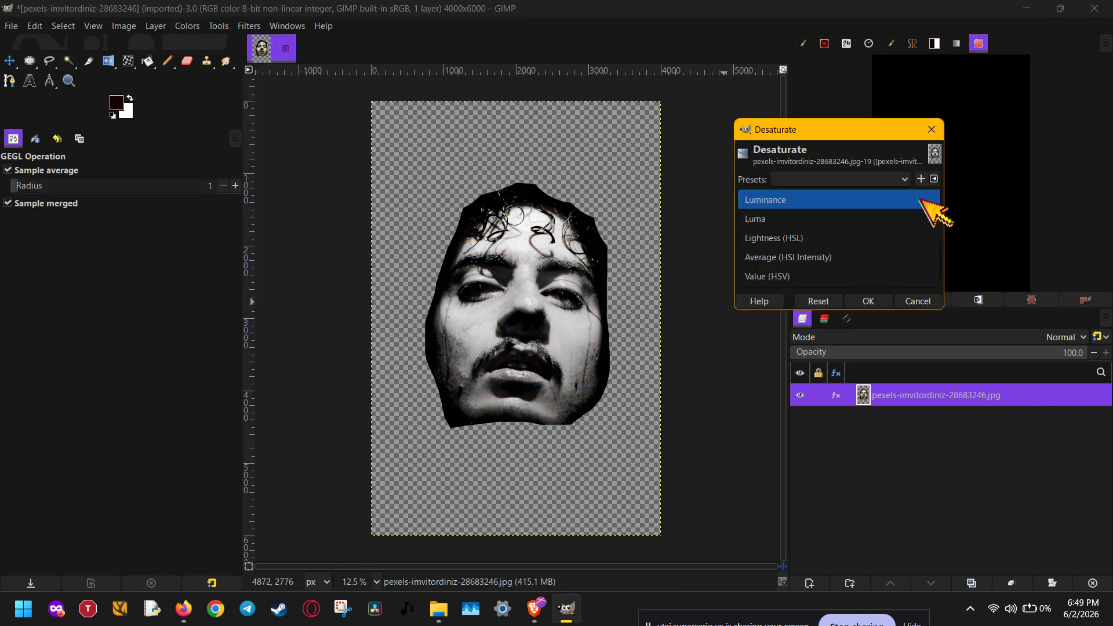
left_click(928, 200)
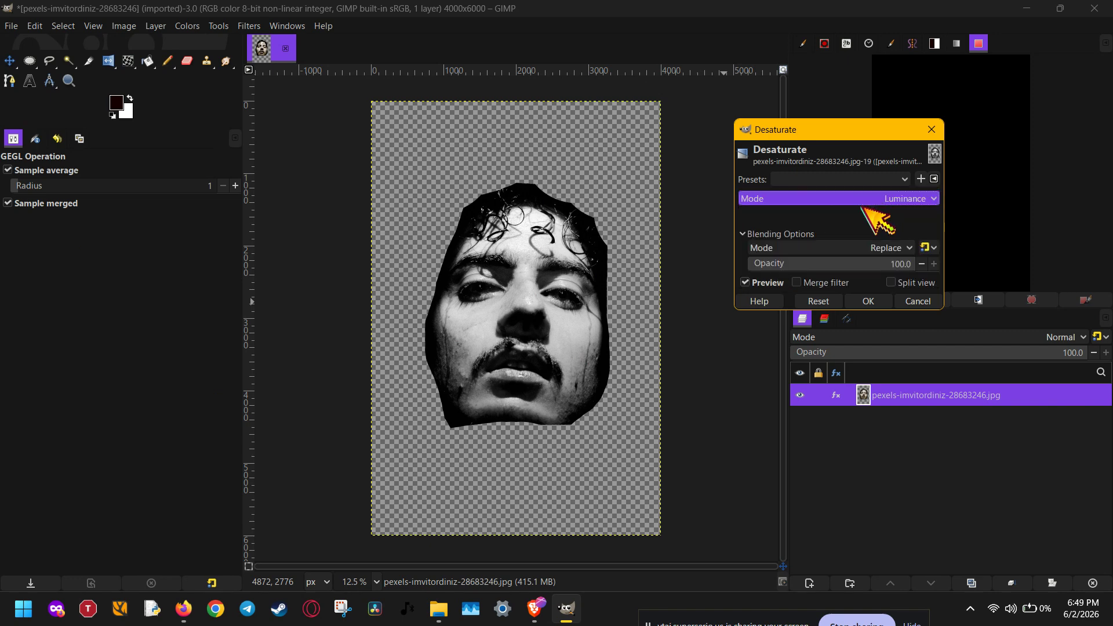
left_click(872, 301)
key("u")
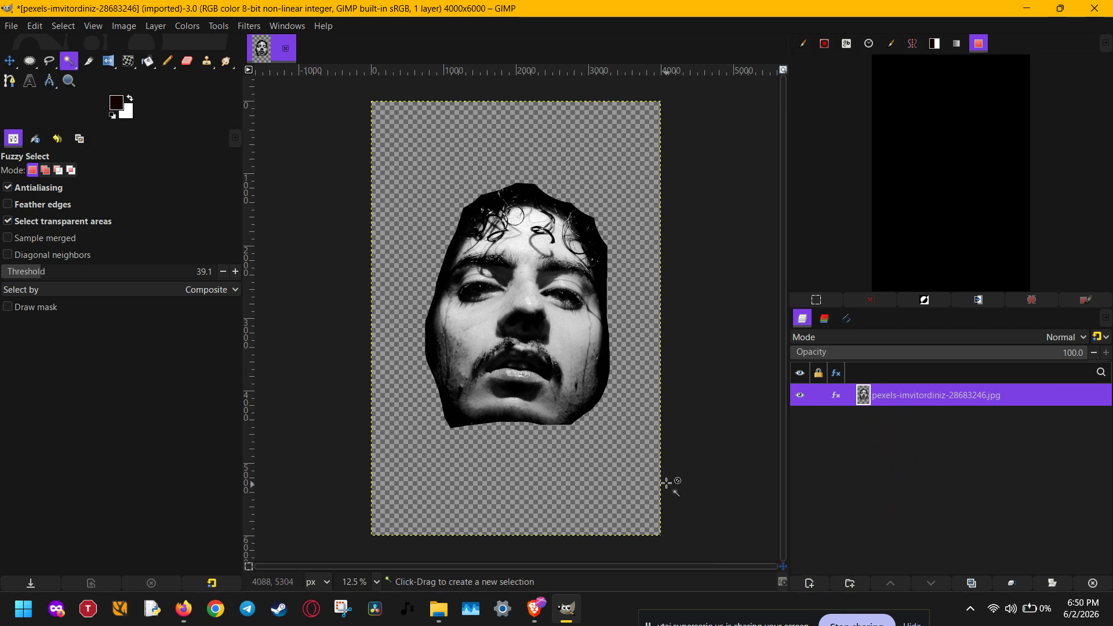
Step: Draw a large text box over the face and fill it with Lorem ipsum paragraphs
key("t")
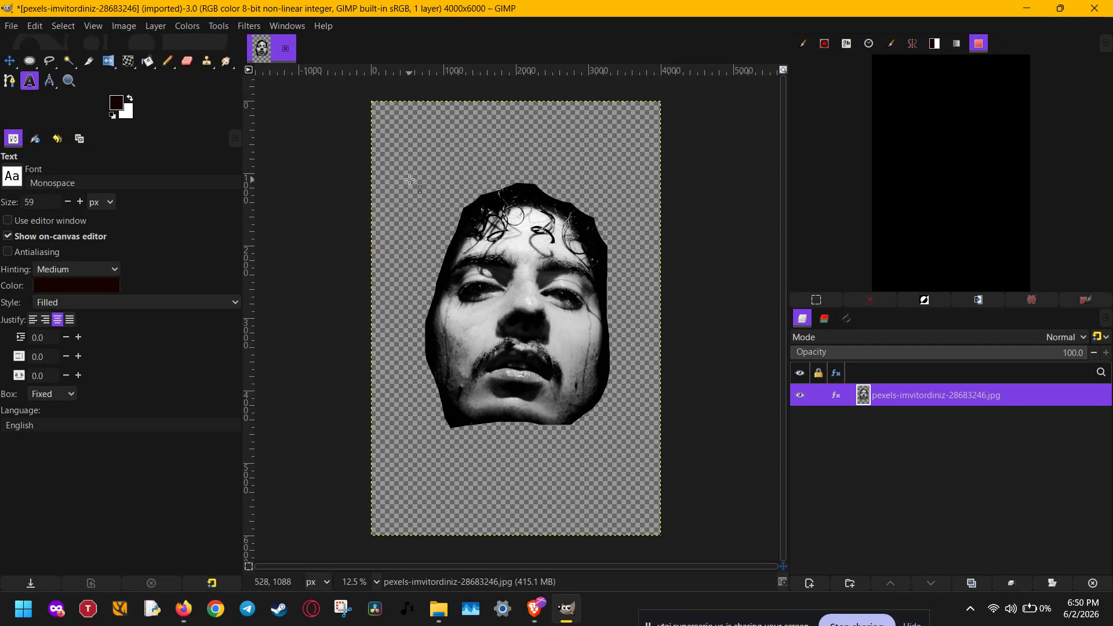
left_click_drag(400, 163, 627, 559)
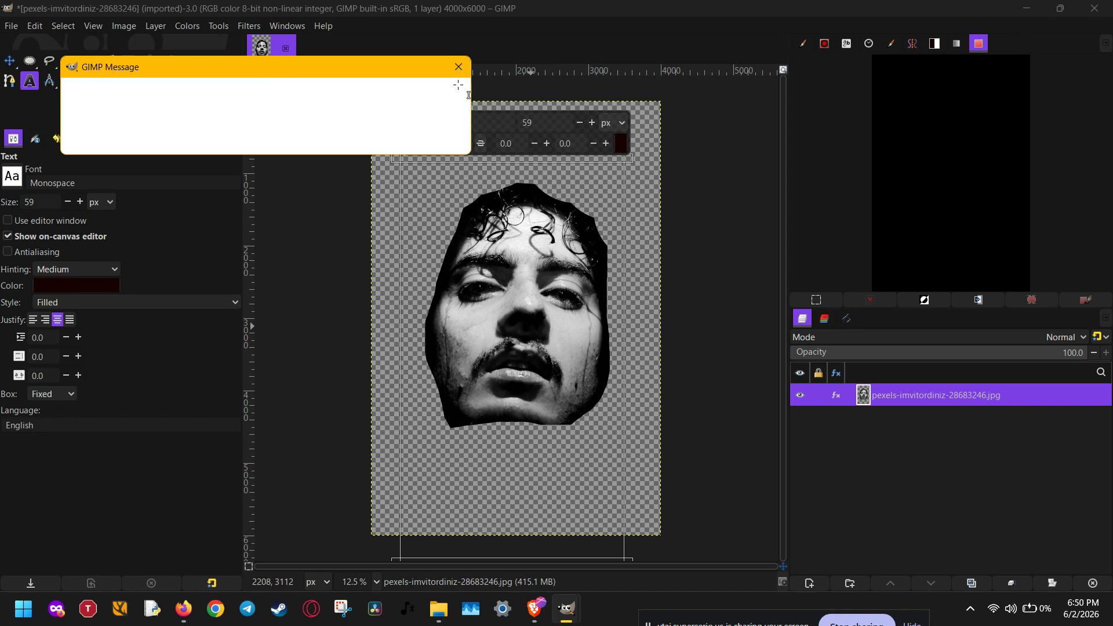
left_click(447, 143)
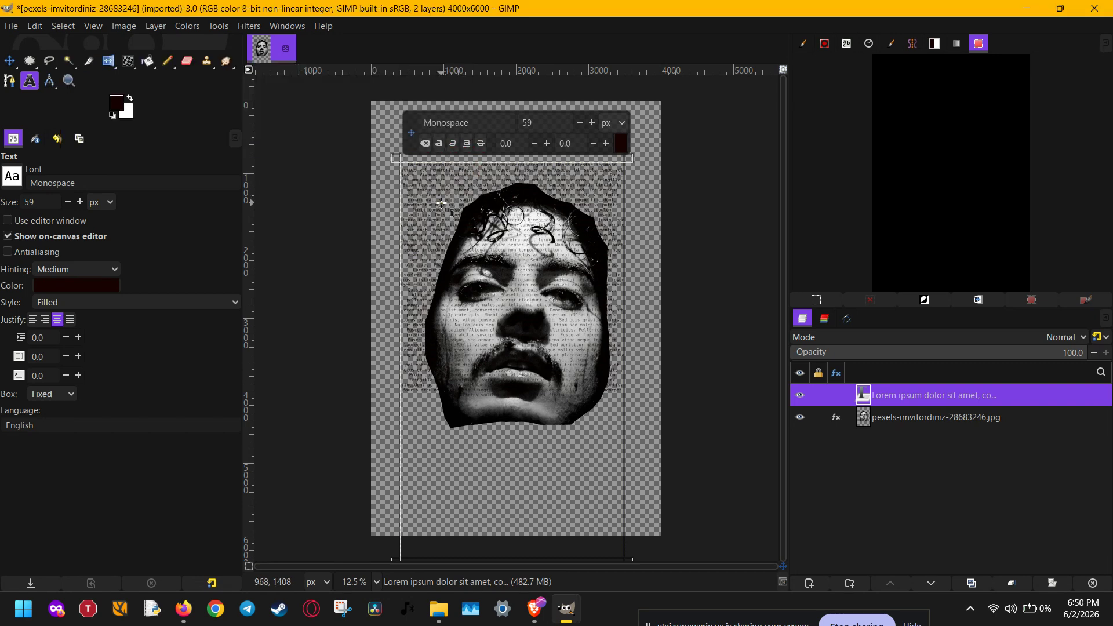
Step: Change the color of all the Lorem ipsum text to white and set its size to 69 px
key("ctrl+a")
scroll(488, 259, "up", 1)
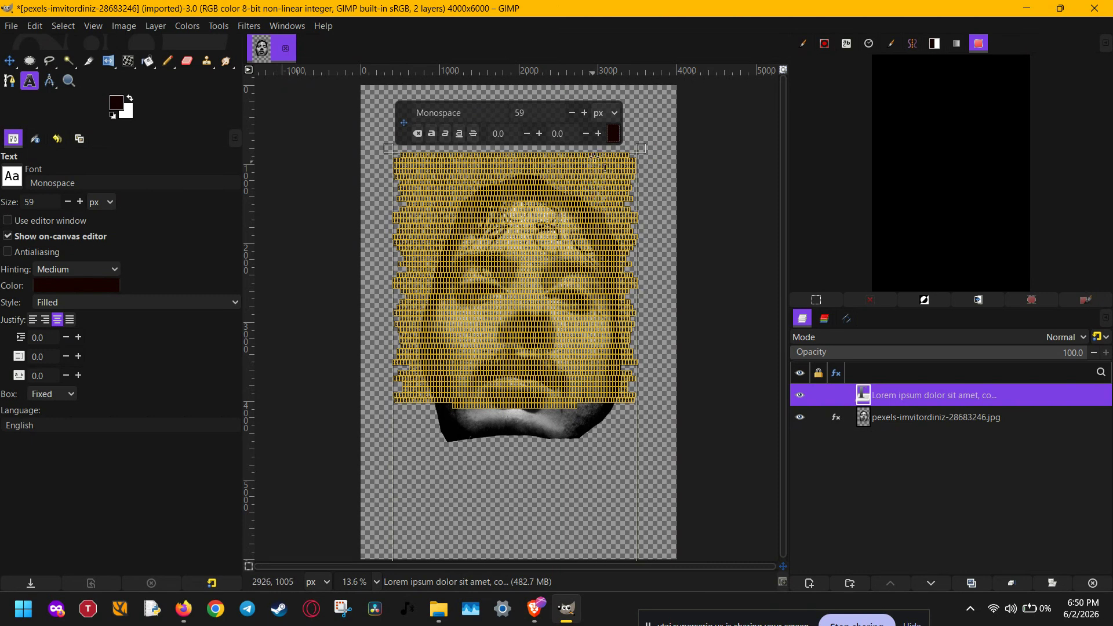
left_click(614, 133)
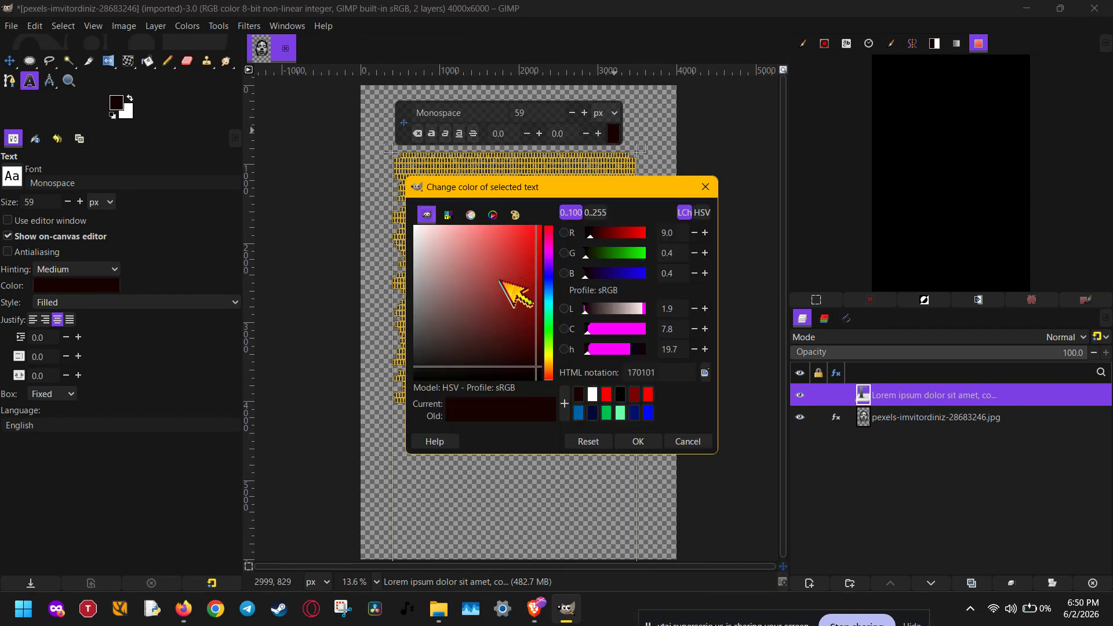
left_click_drag(488, 278, 399, 188)
left_click(639, 443)
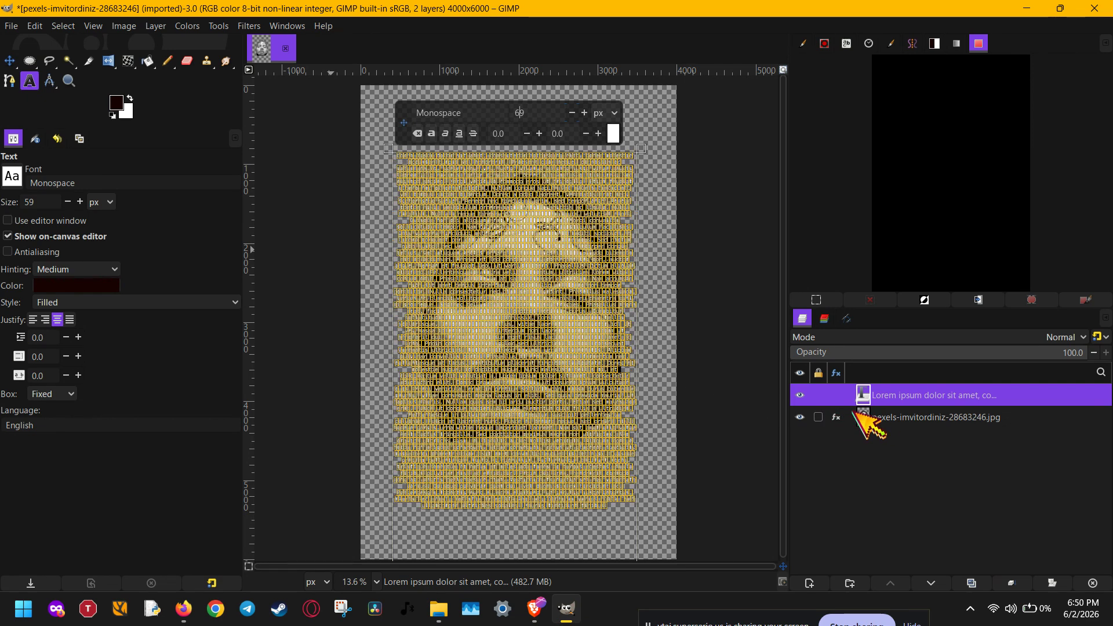
Step: Create a selection from the text layer's alpha and leave text editing for the Move tool
right_click(899, 397)
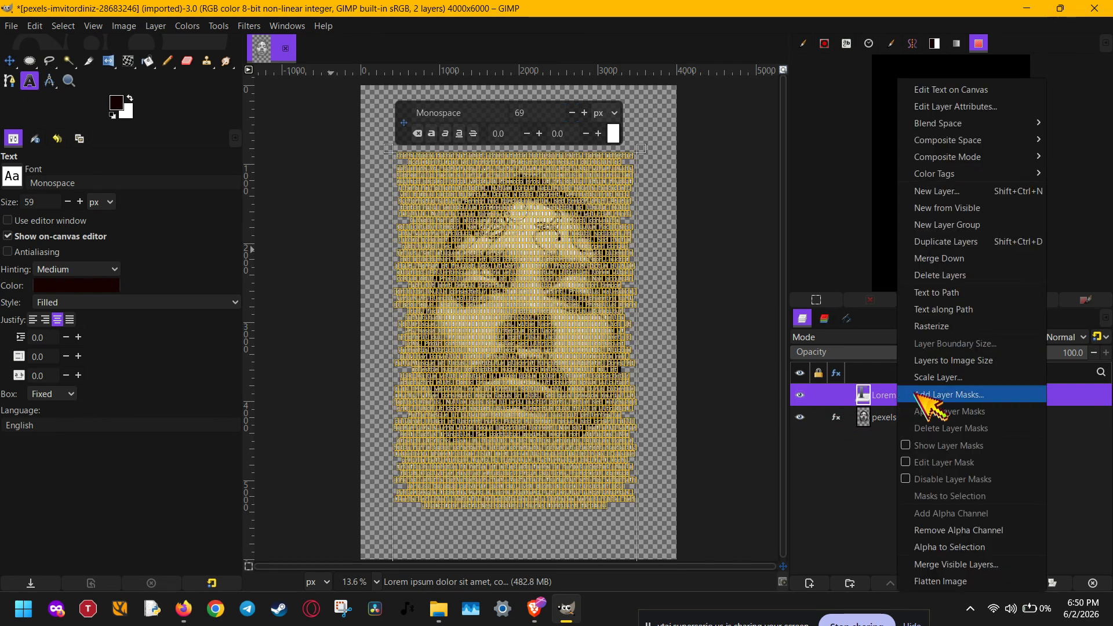
left_click(967, 548)
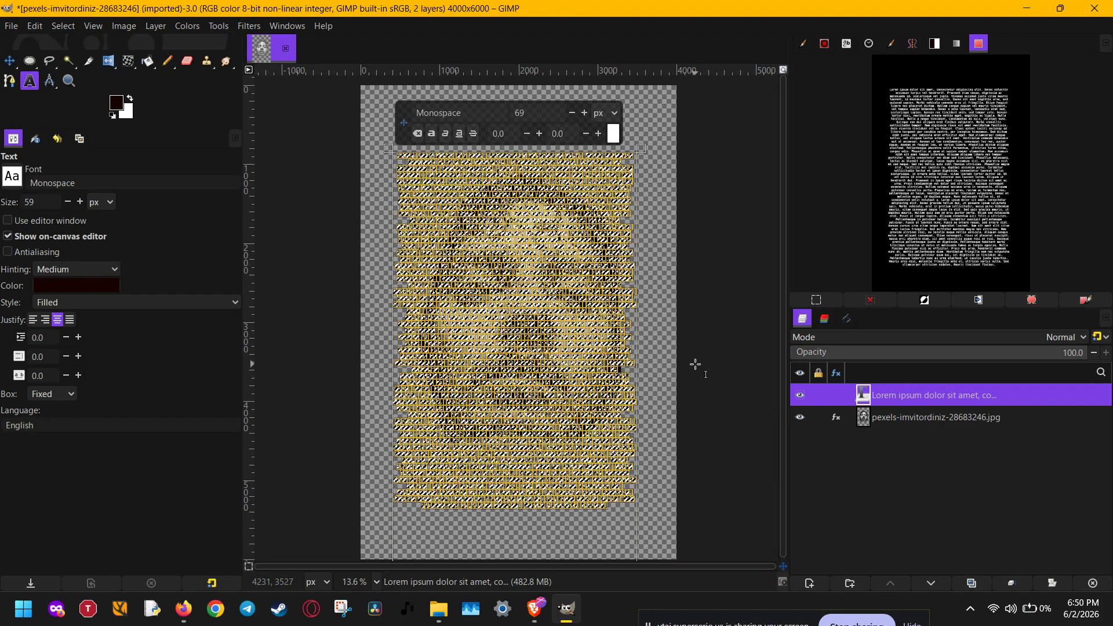
left_click(10, 61)
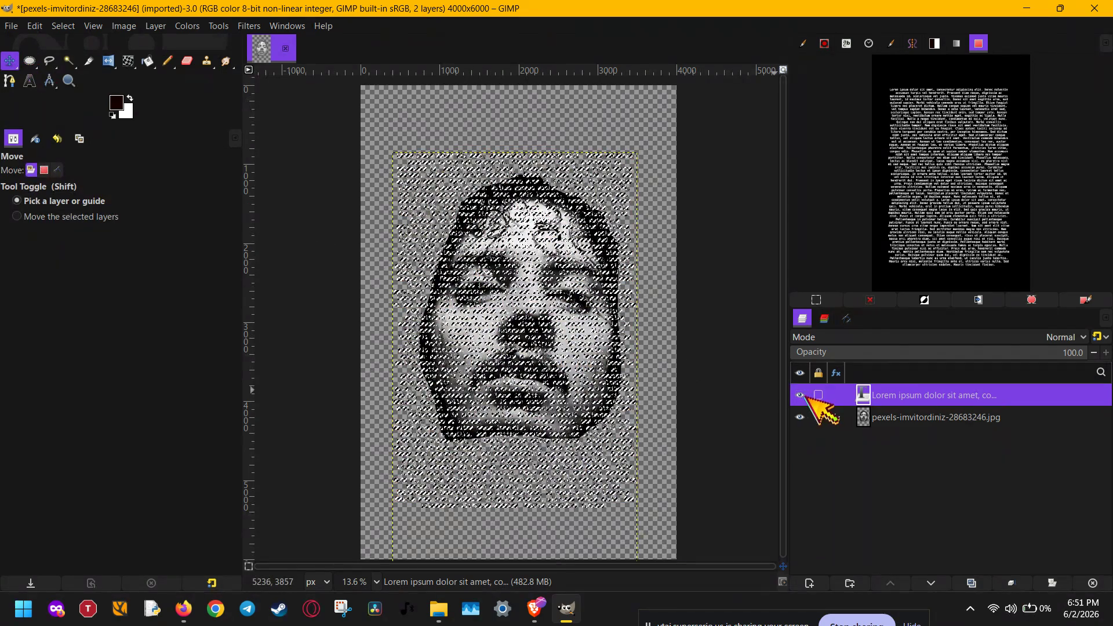
Step: Add a layer mask to the portrait layer, initialized from the selection
left_click(921, 419)
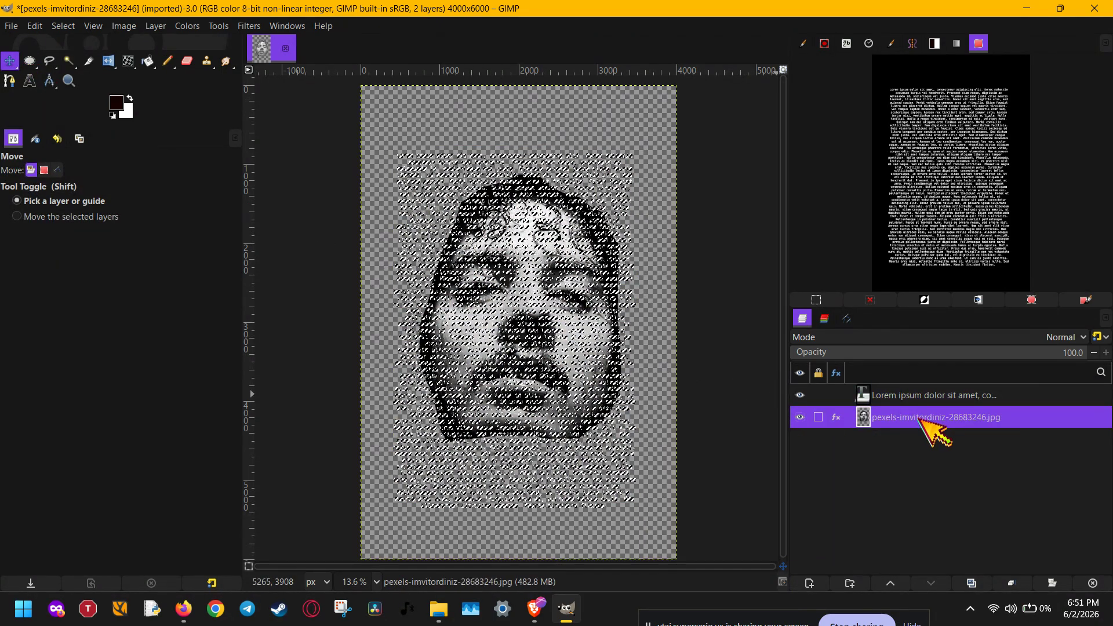
right_click(934, 423)
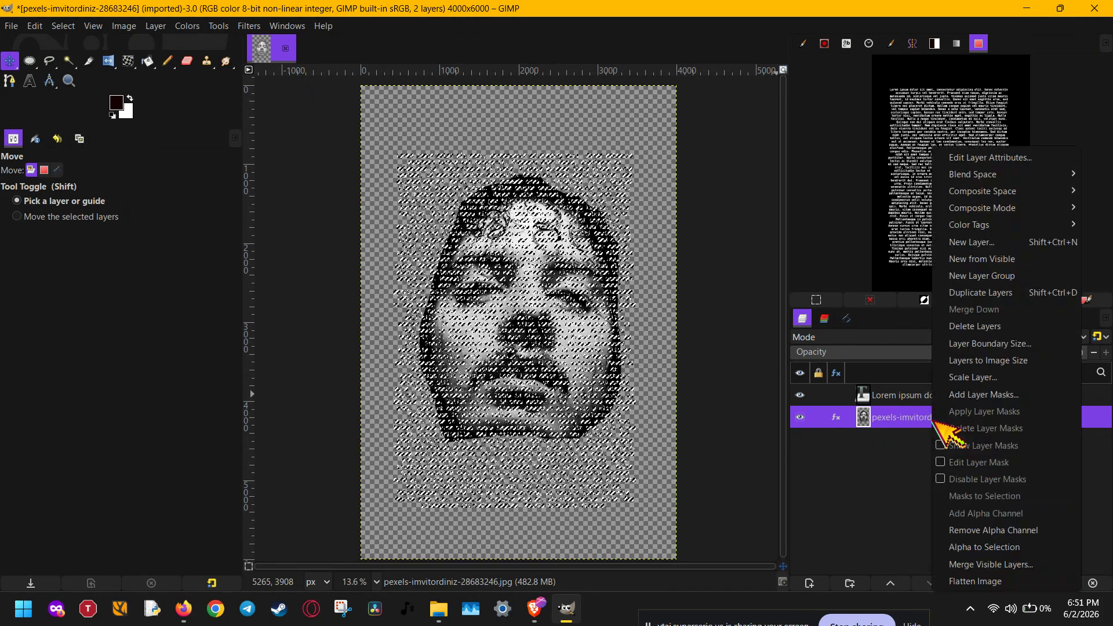
left_click(979, 399)
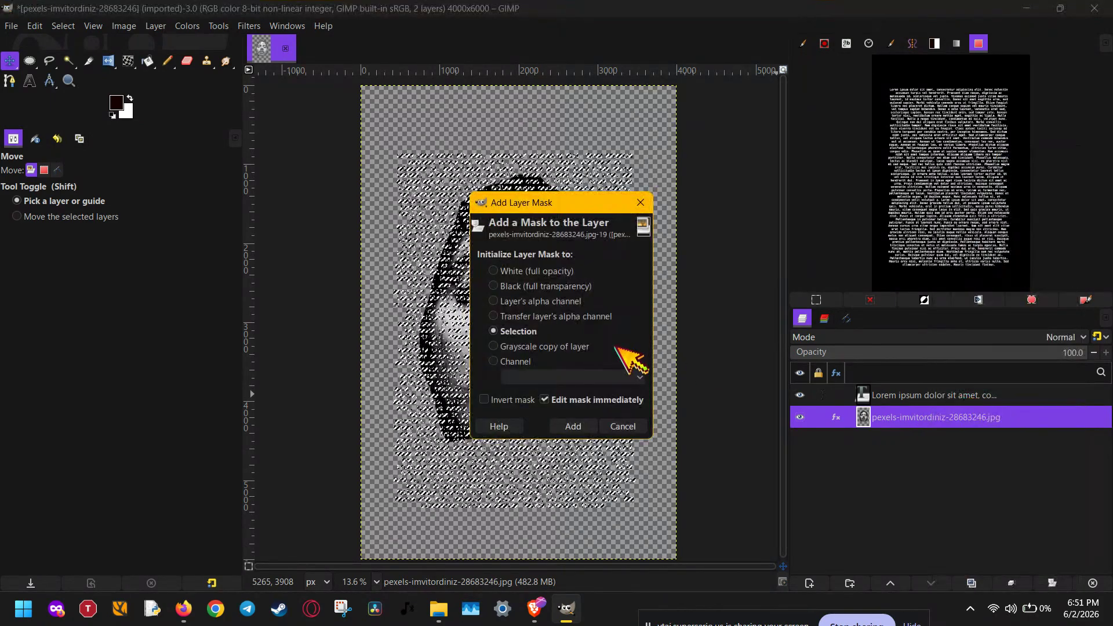
left_click(574, 426)
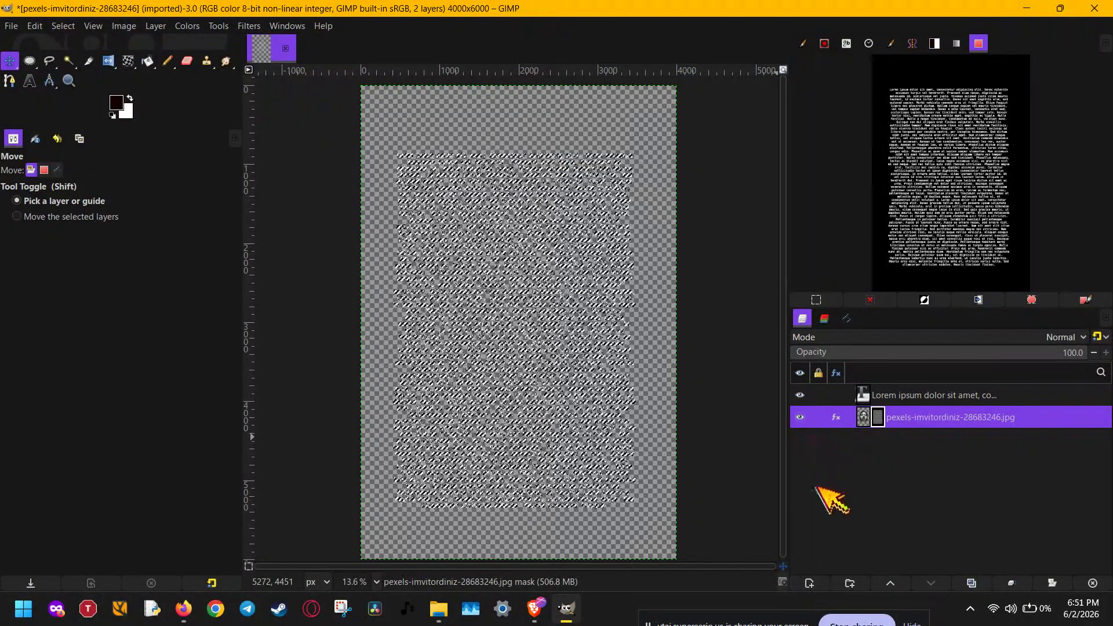
Step: Create a layer named map filled with the foreground color, place it below the portrait layer, and hide the text layer
left_click(812, 584)
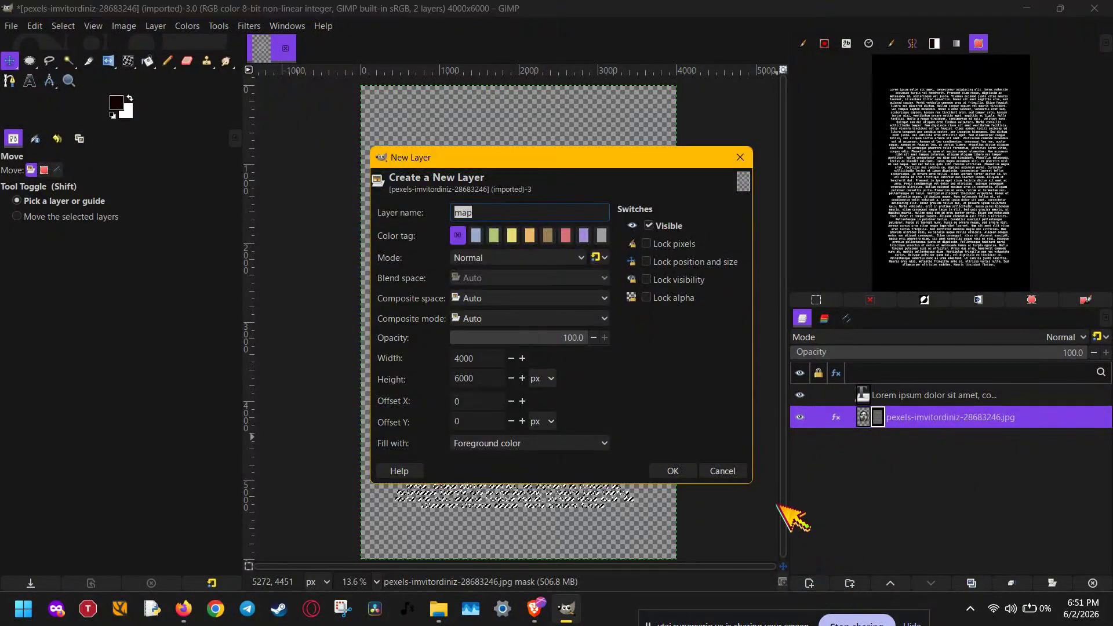
left_click(674, 471)
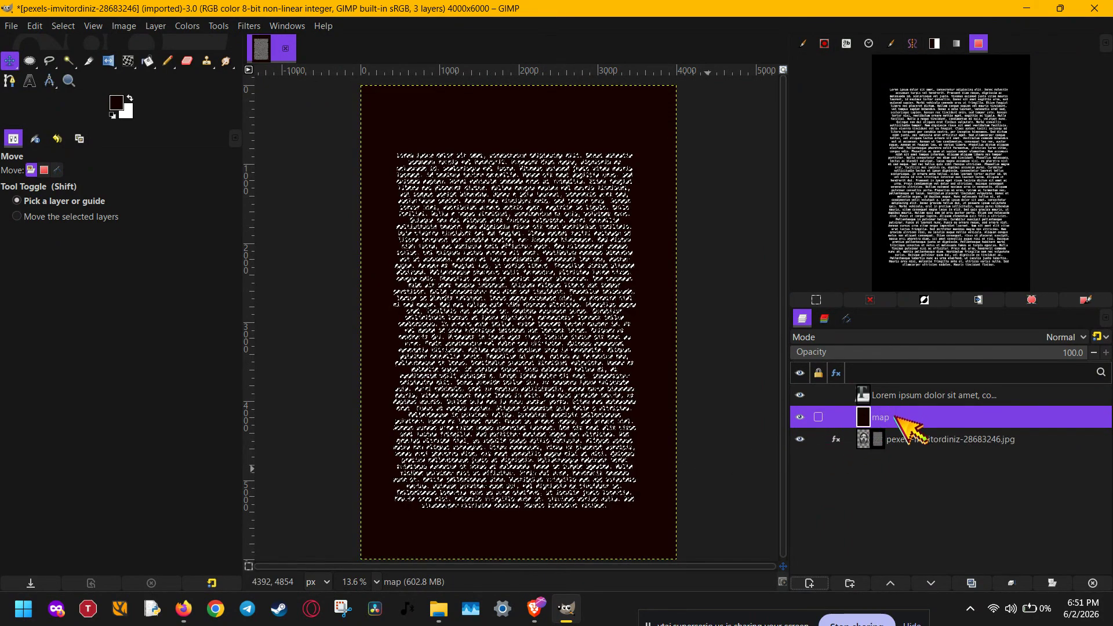
left_click_drag(905, 421, 898, 456)
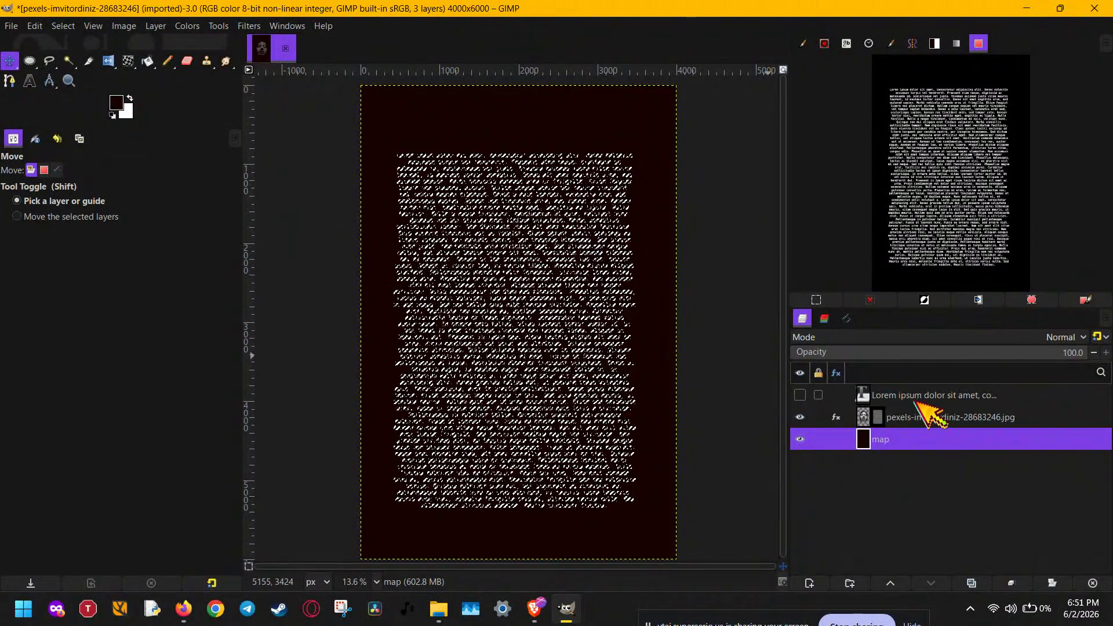
left_click(928, 418)
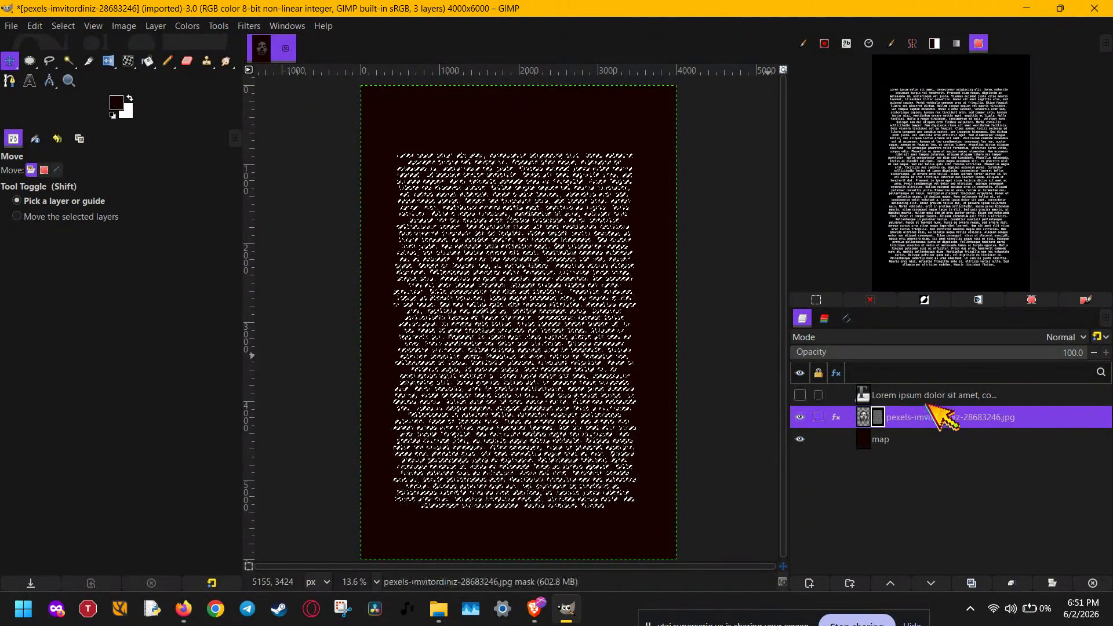
left_click(926, 401)
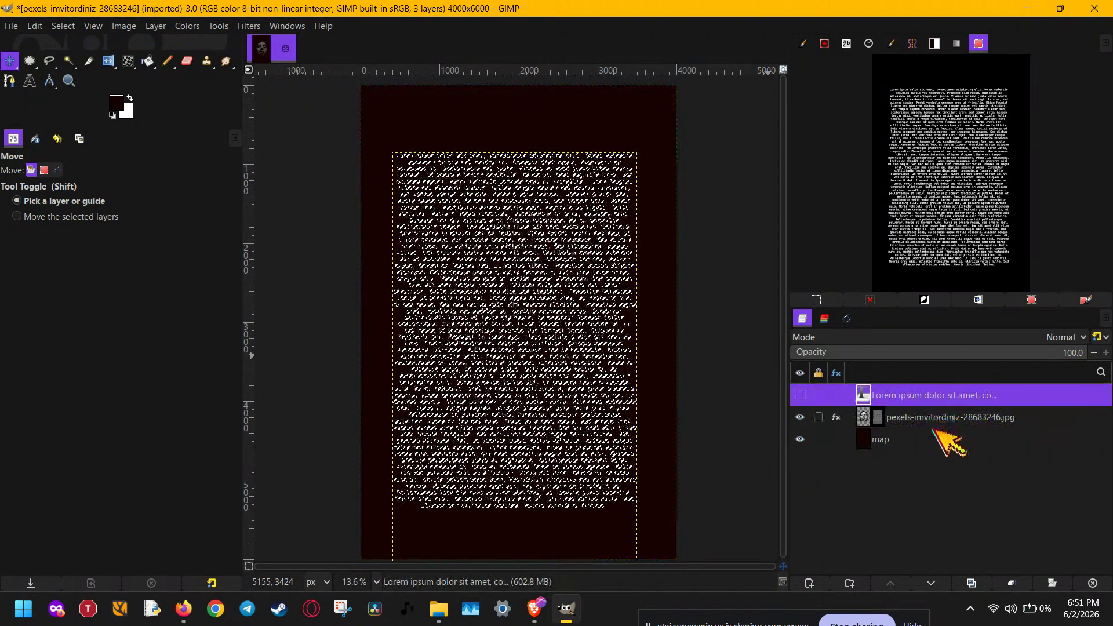
left_click(934, 427)
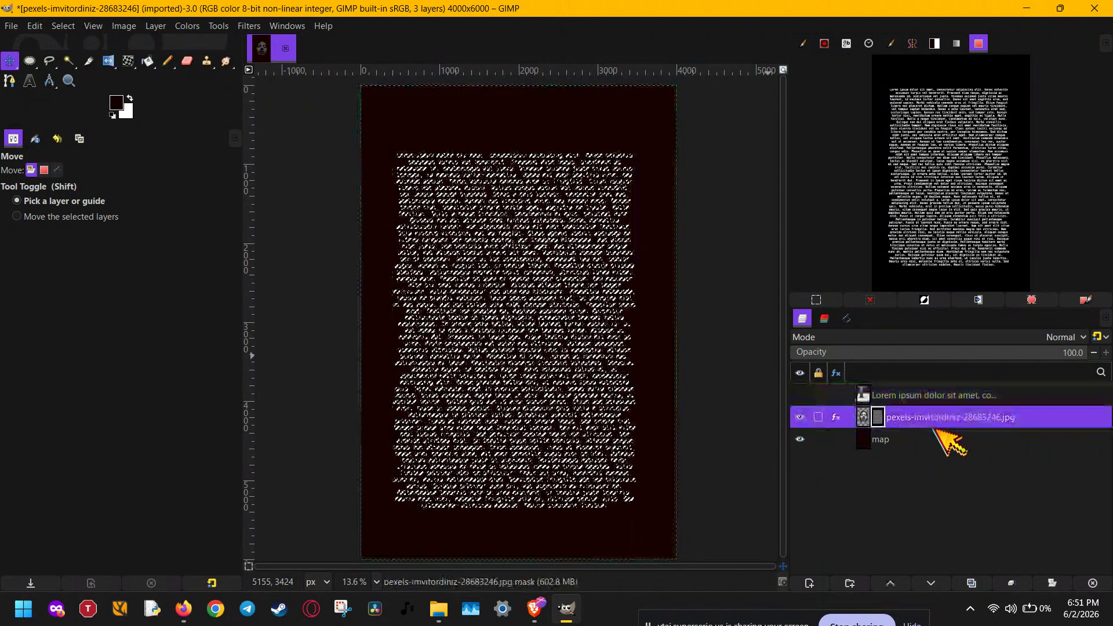
left_click(951, 439)
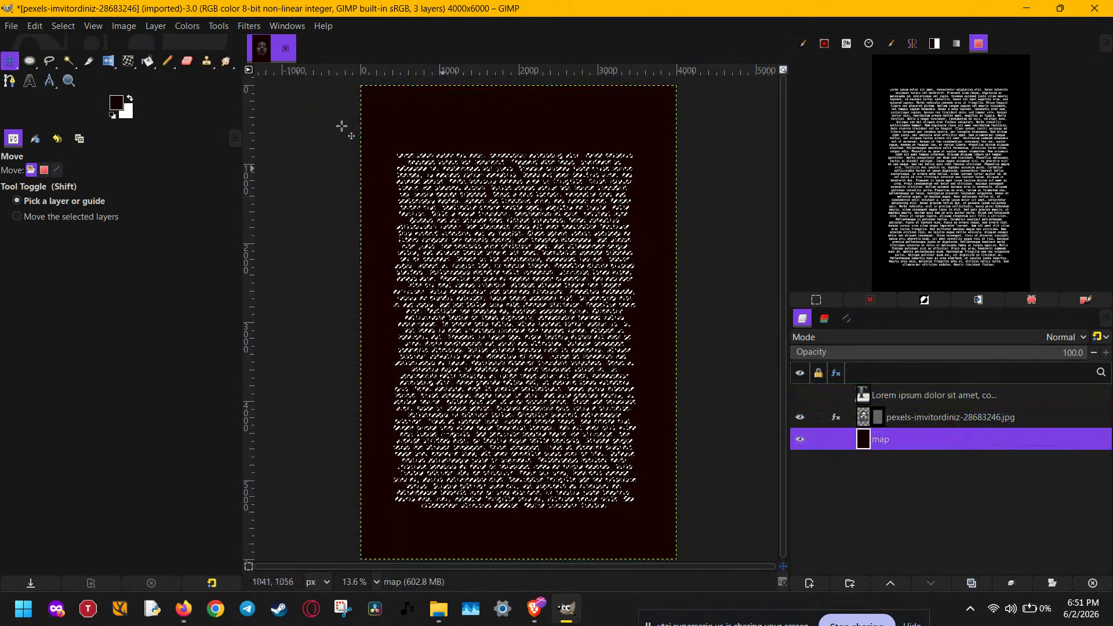
Step: Clear the active text-shaped selection
left_click(93, 25)
mouse_move(63, 25)
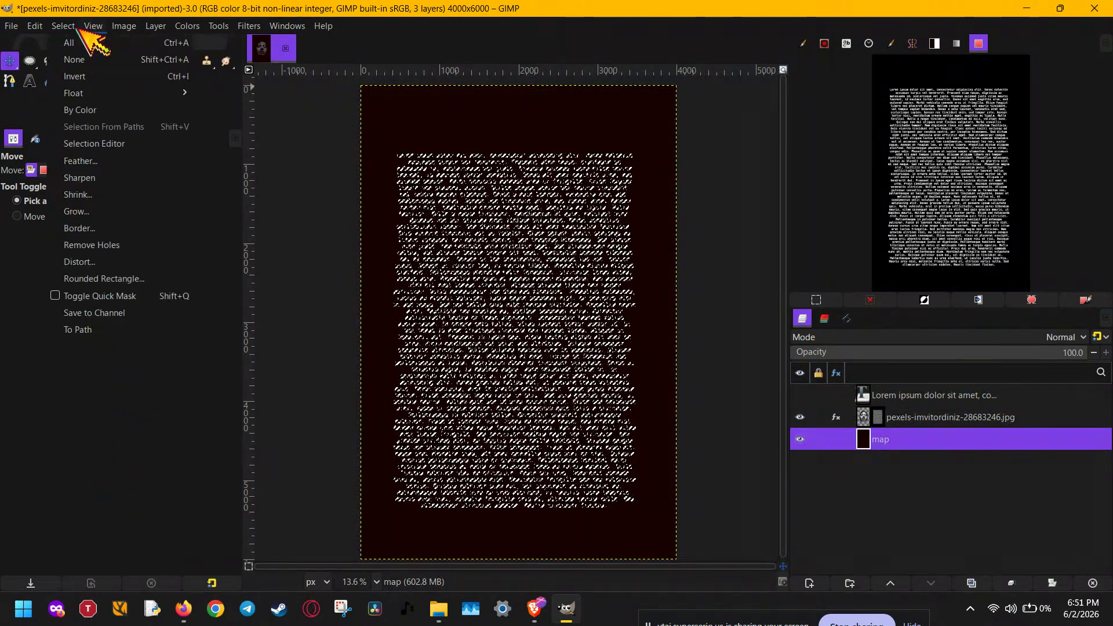
left_click(91, 64)
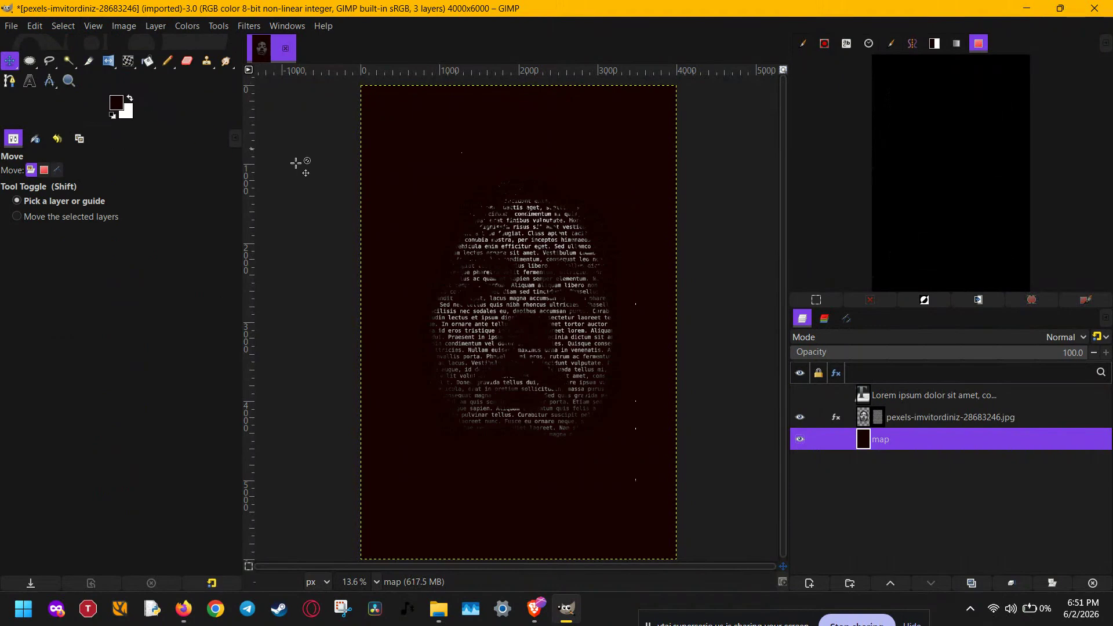
scroll(652, 346, "up", 3, "ctrl")
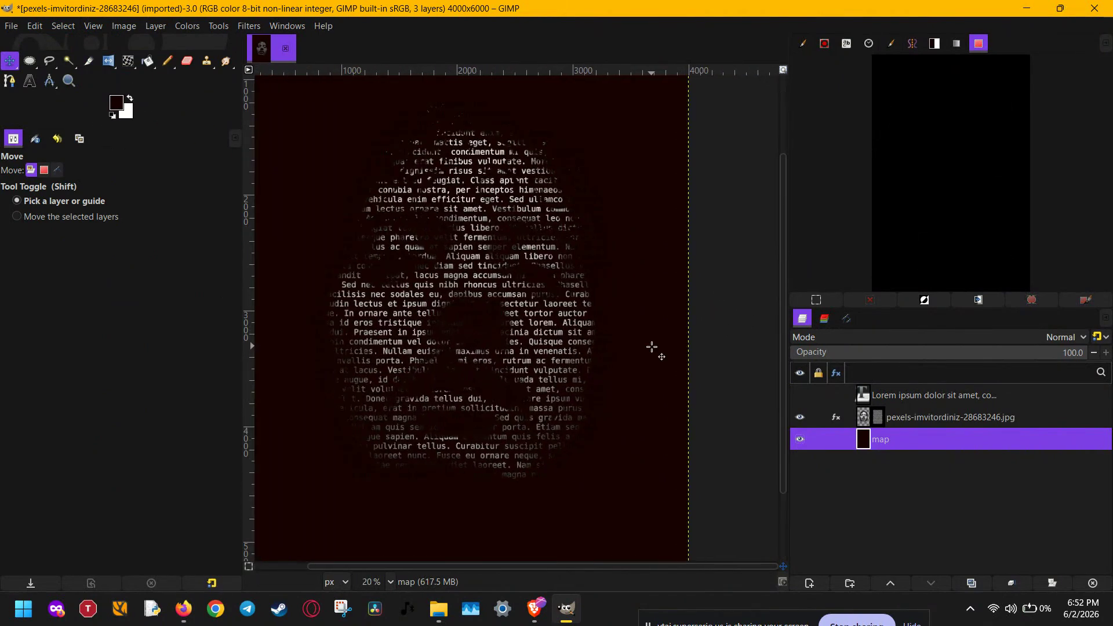
scroll(490, 284, "up", 2, "ctrl")
scroll(571, 298, "down", 4, "ctrl")
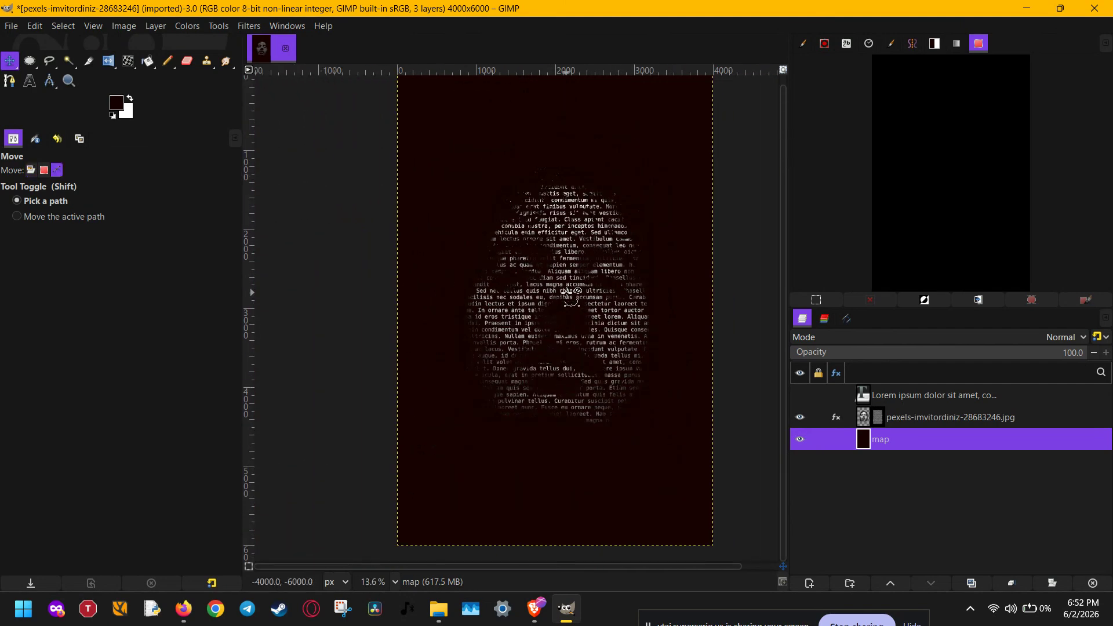
scroll(690, 303, "down", 2, "ctrl")
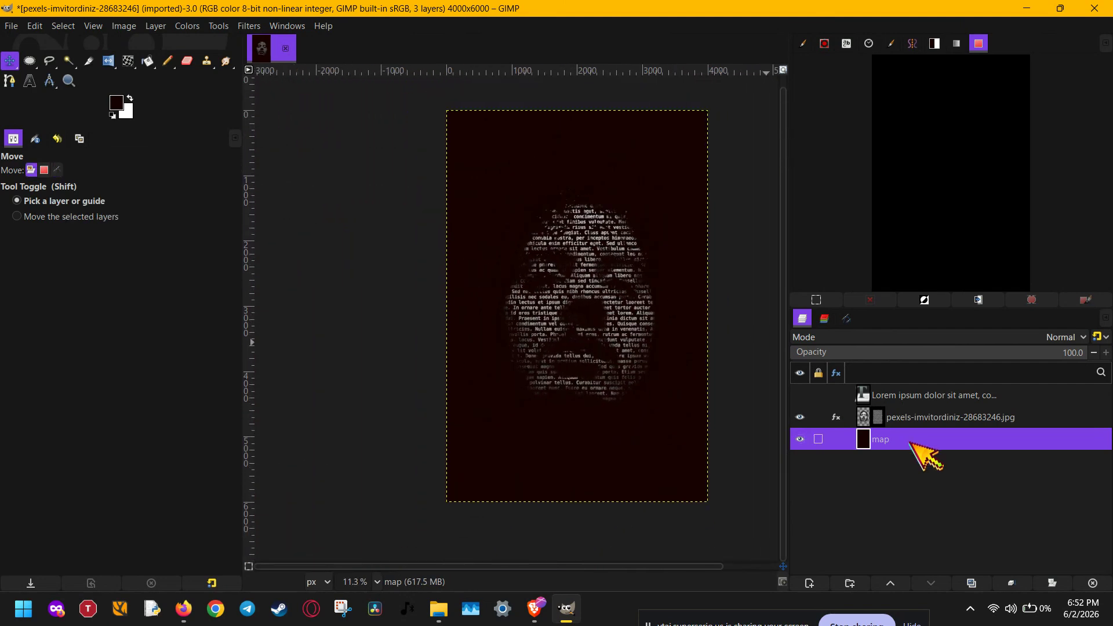
Step: Try a dark blue fill on the map layer, hiding the portrait layer during the fill and showing it again
left_click(801, 417)
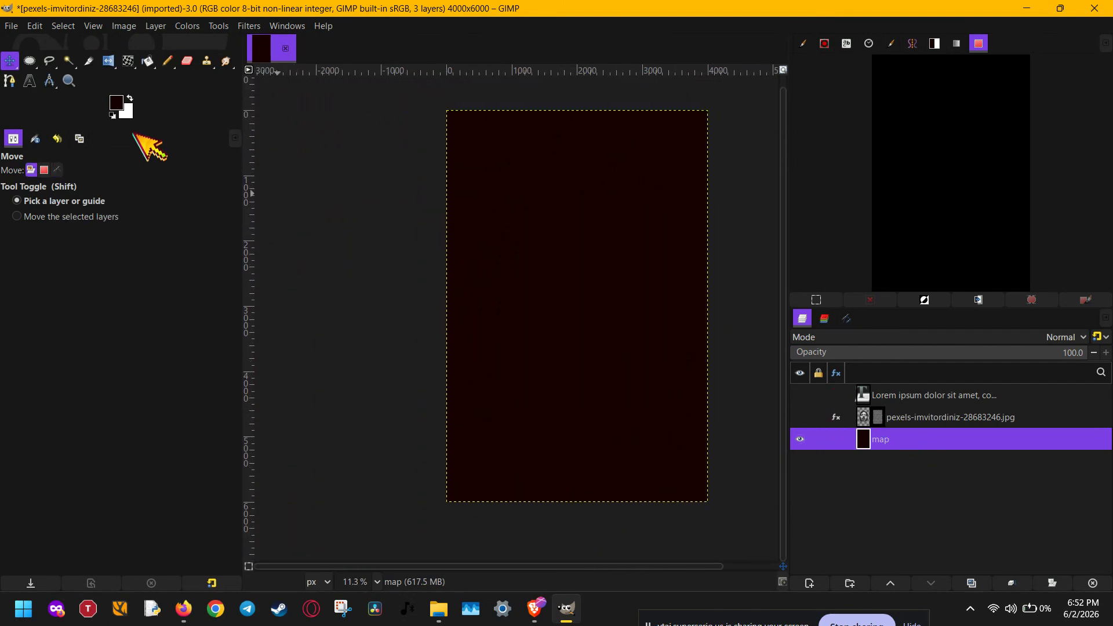
left_click(116, 104)
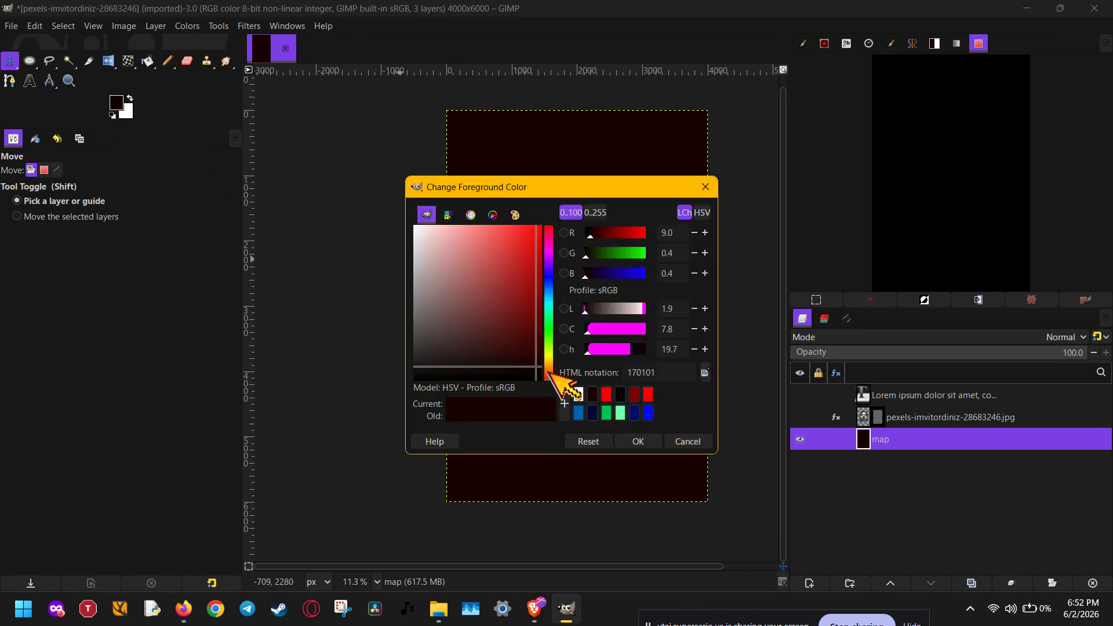
left_click(593, 413)
left_click(639, 442)
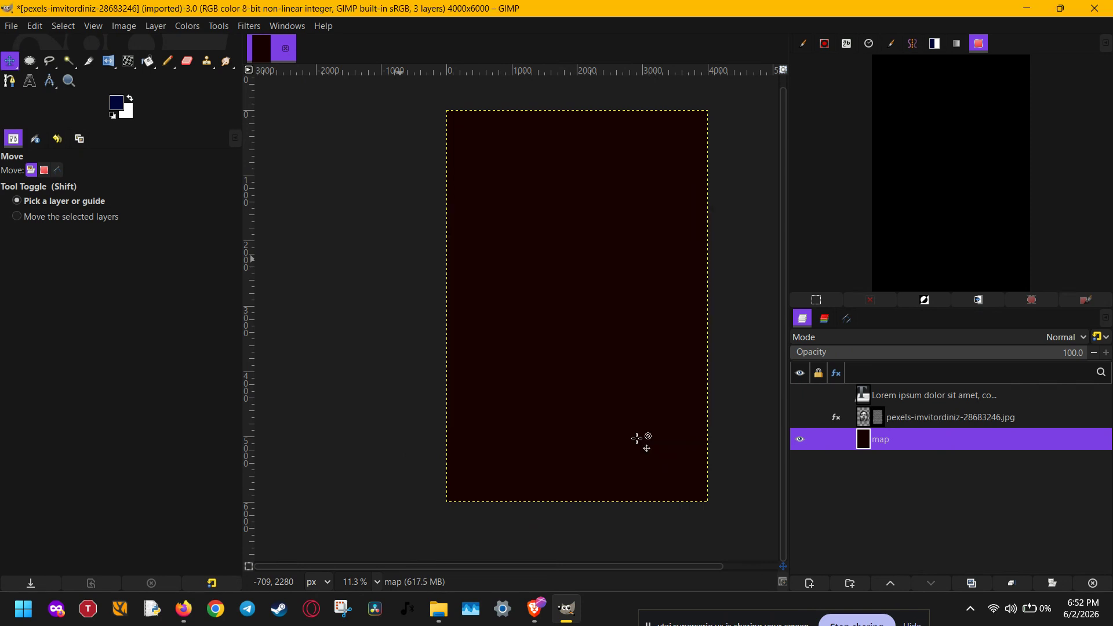
key("shift+b")
left_click(632, 421)
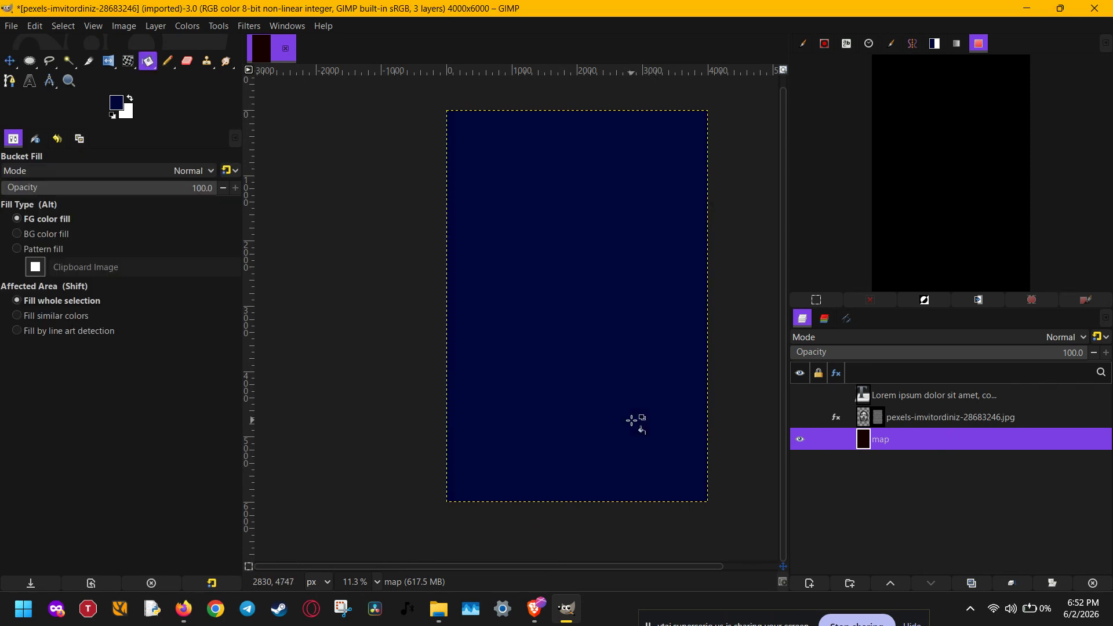
left_click(916, 419)
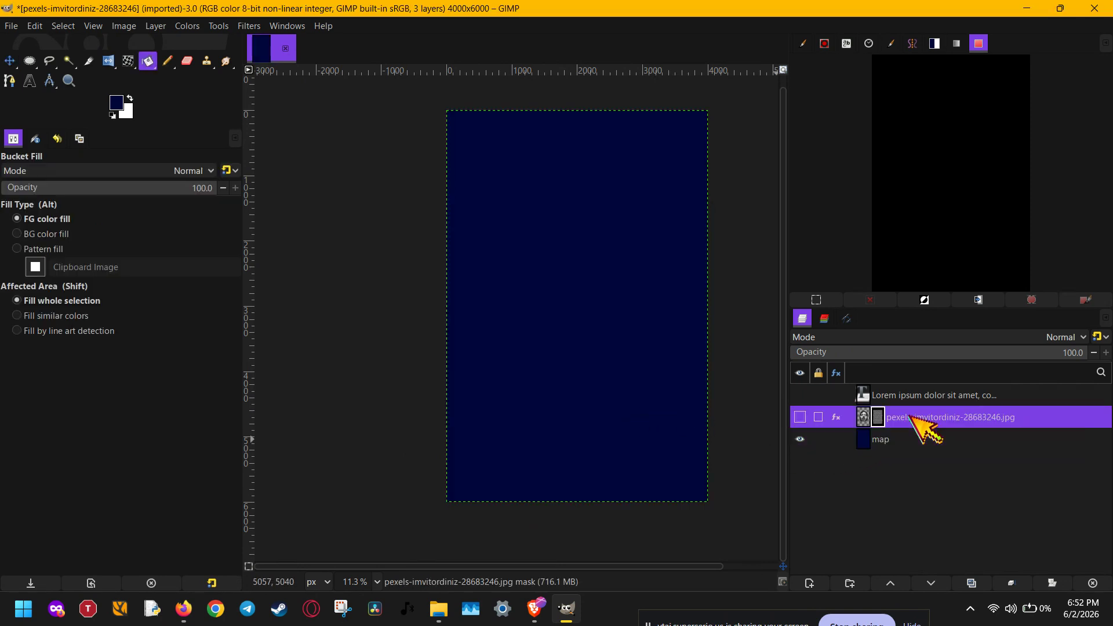
left_click(800, 417)
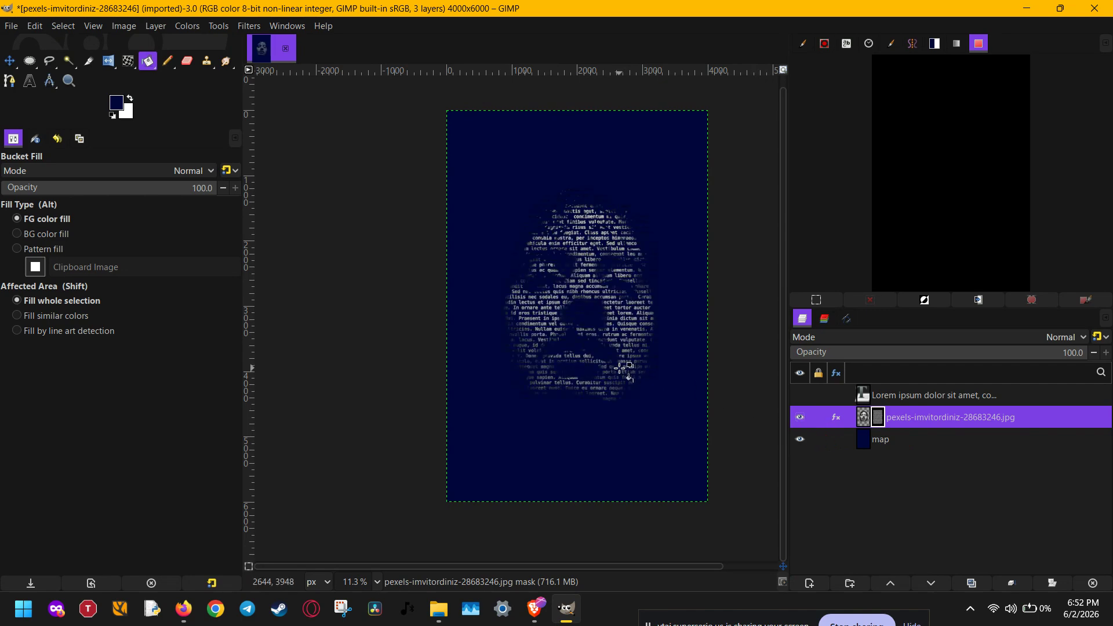
Step: Undo the dark blue fill of the map layer
key("ctrl+z")
key("ctrl+z")
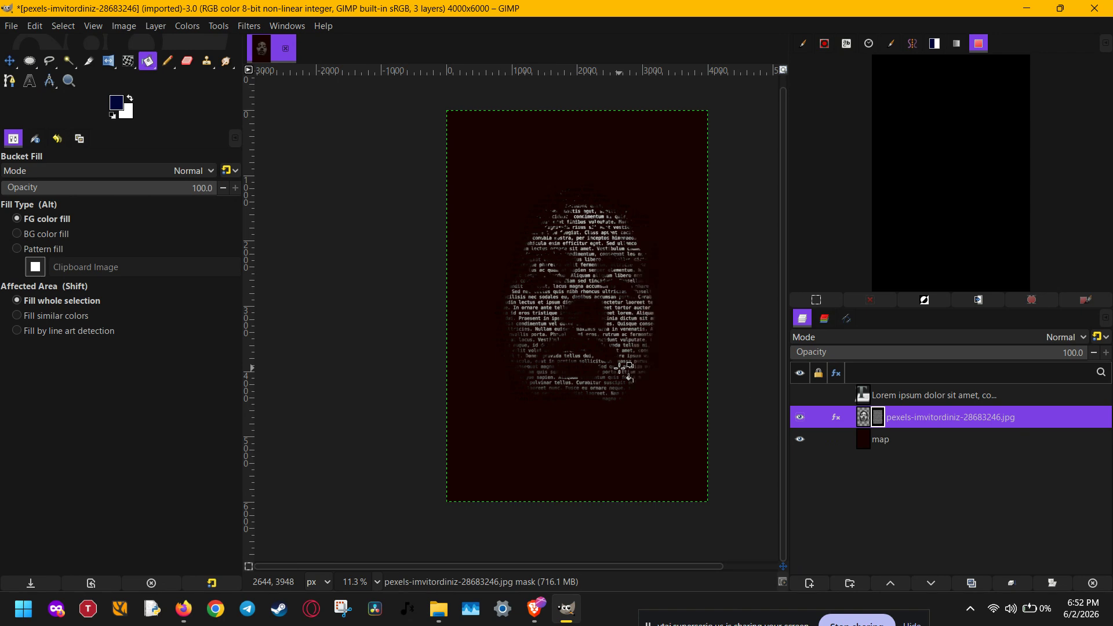
Step: View the finished text portrait up close with the docks hidden
scroll(619, 369, "up", 8)
left_click_drag(559, 210, 602, 233)
key("Tab")
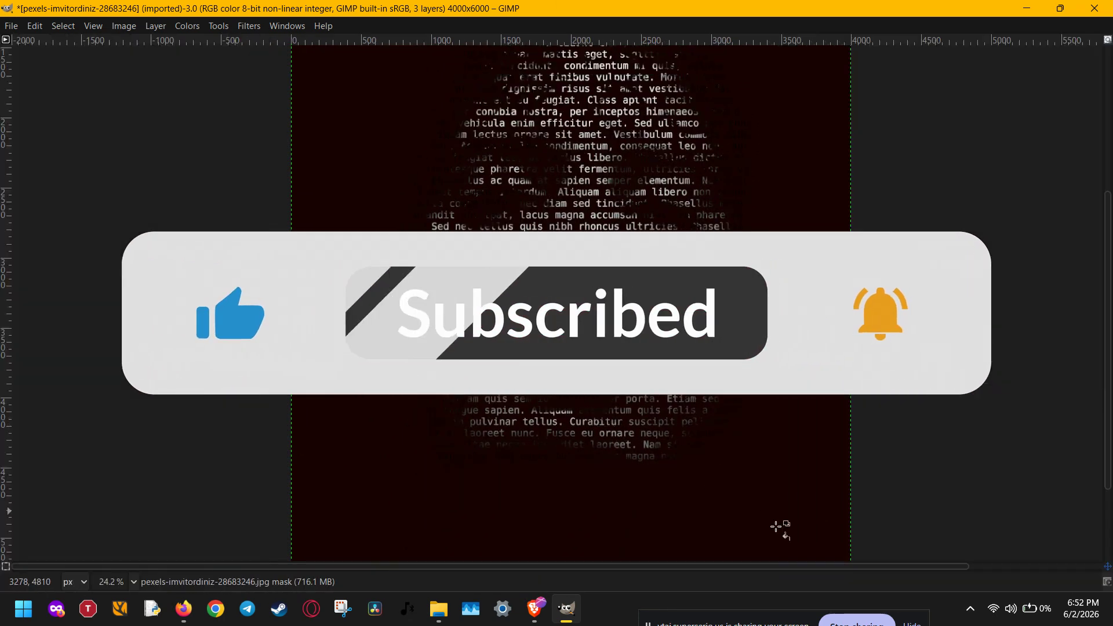